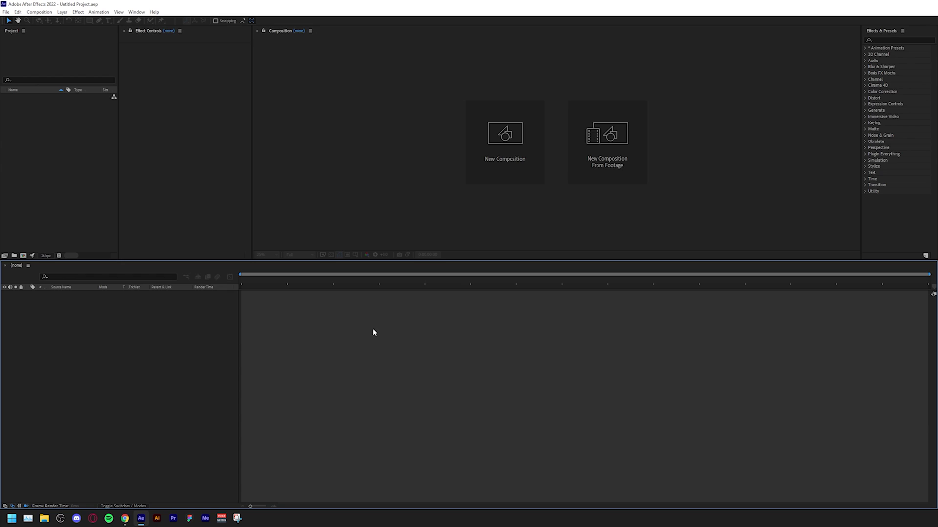
Create a composition named 'main' at 1920×1080, 30 fps, 15 seconds, with a black background.
left_click(20, 40)
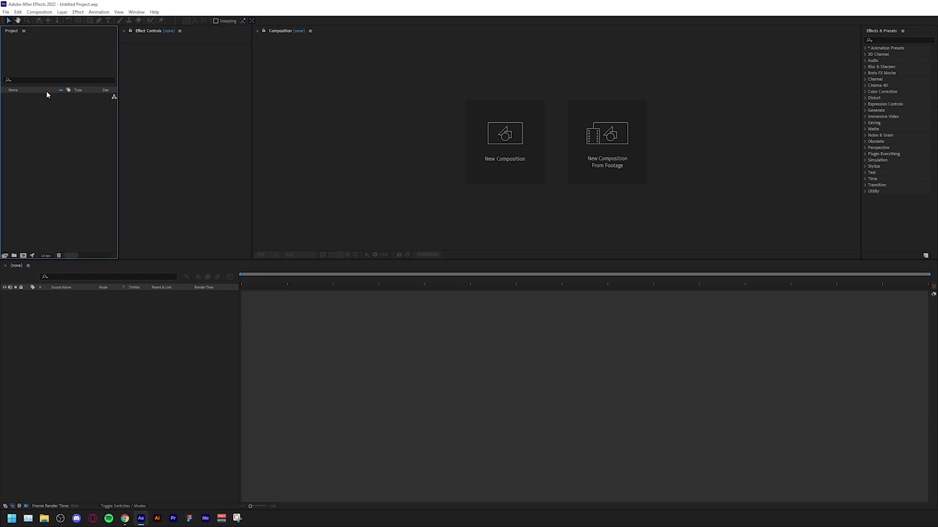
right_click(50, 143)
left_click(68, 143)
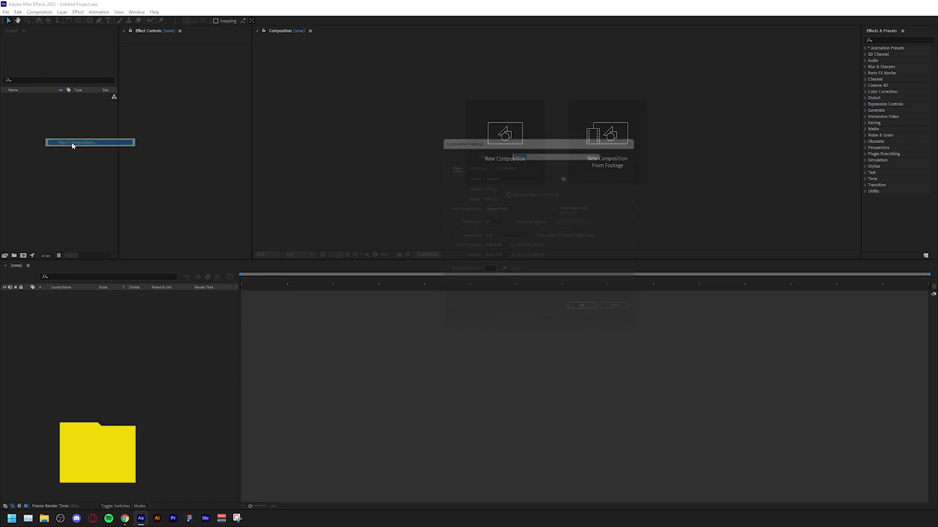
type("main")
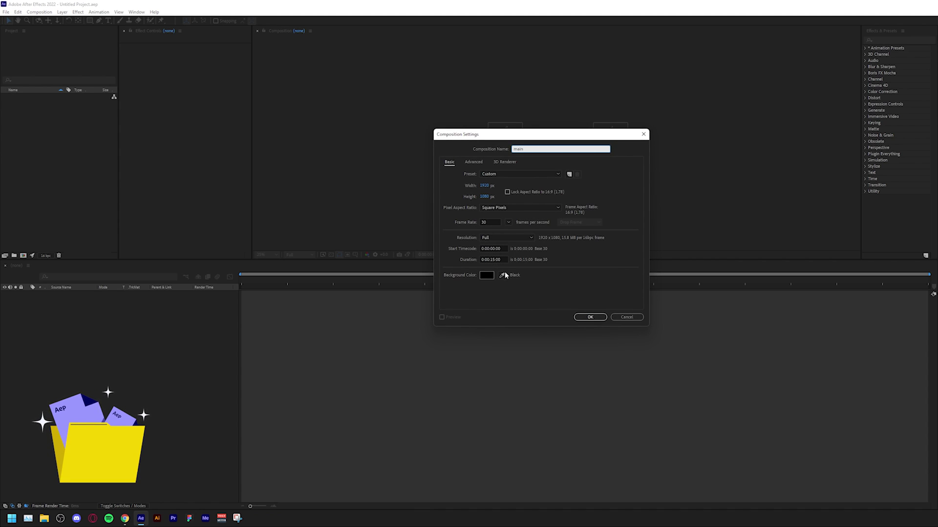
left_click(578, 318)
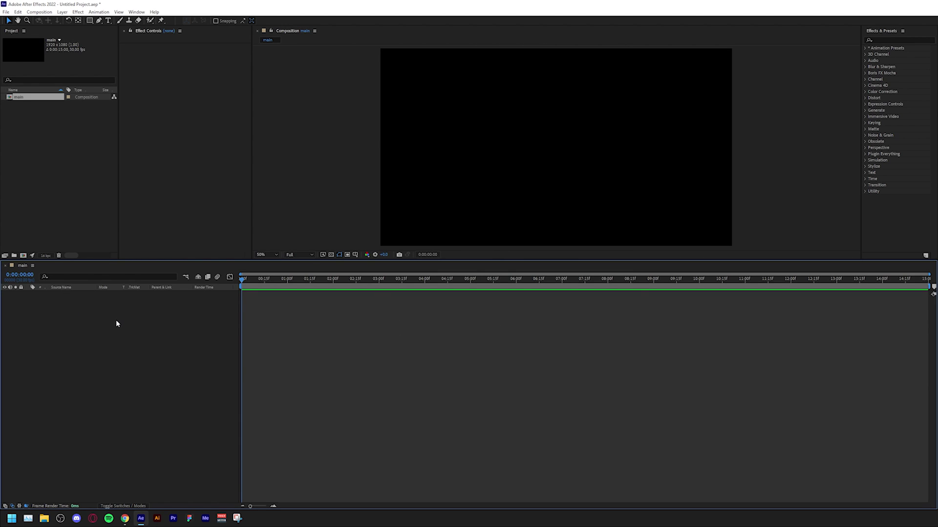
Add a comp-sized solid layer with hex colour 145D86 (Deep Royal Blue Solid 1).
right_click(119, 321)
mouse_move(156, 326)
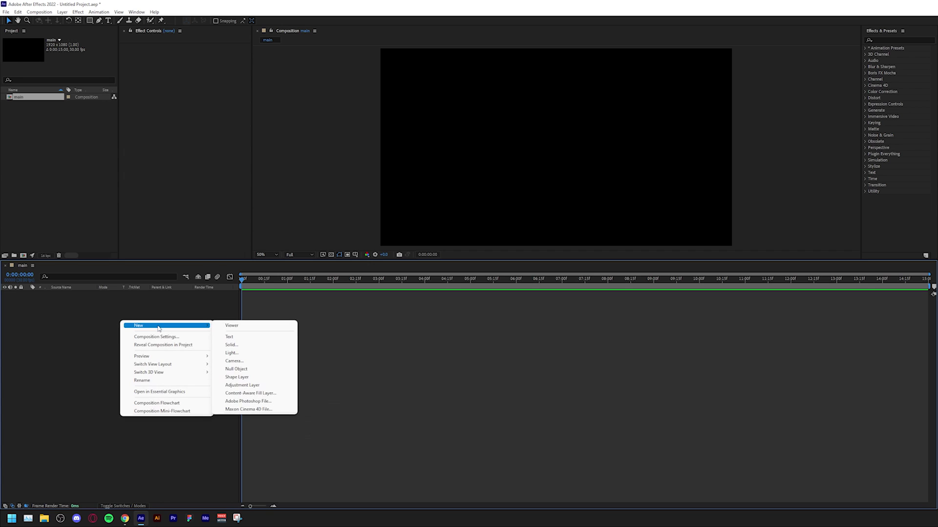
left_click(235, 345)
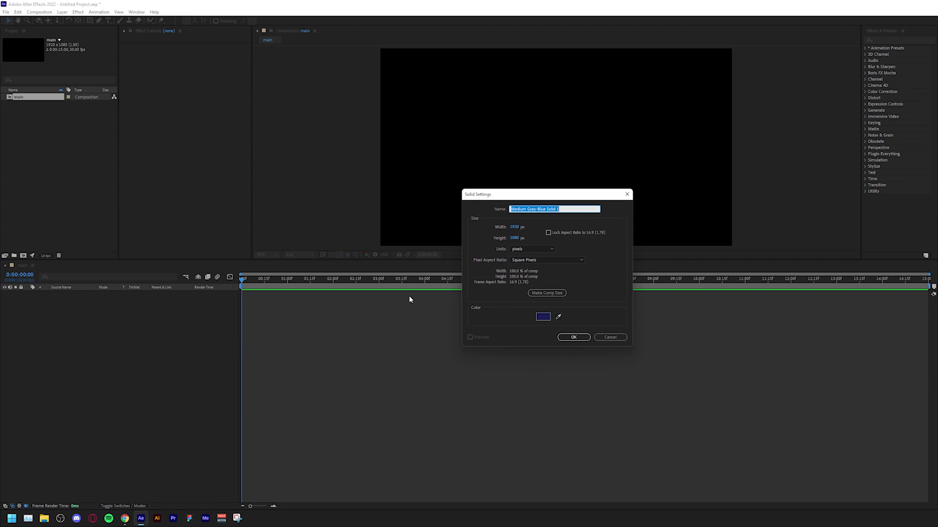
left_click(544, 317)
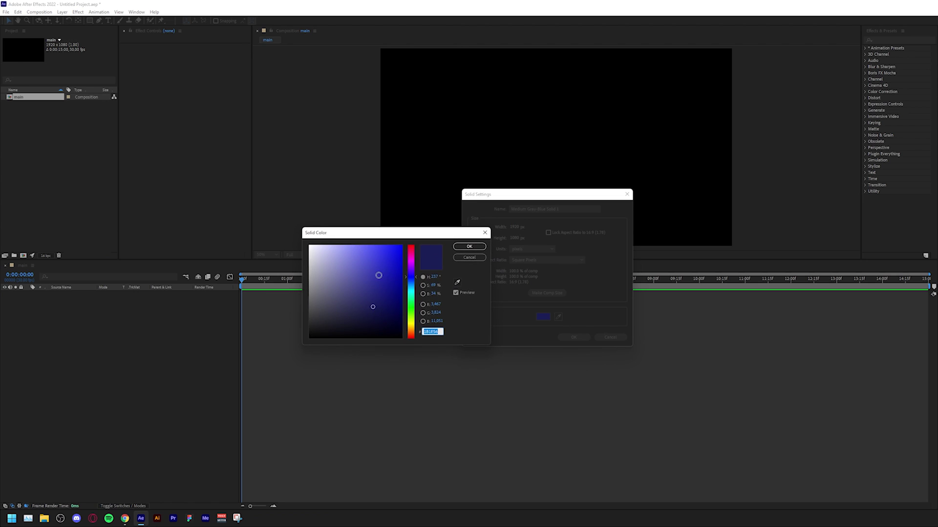
type("145D86")
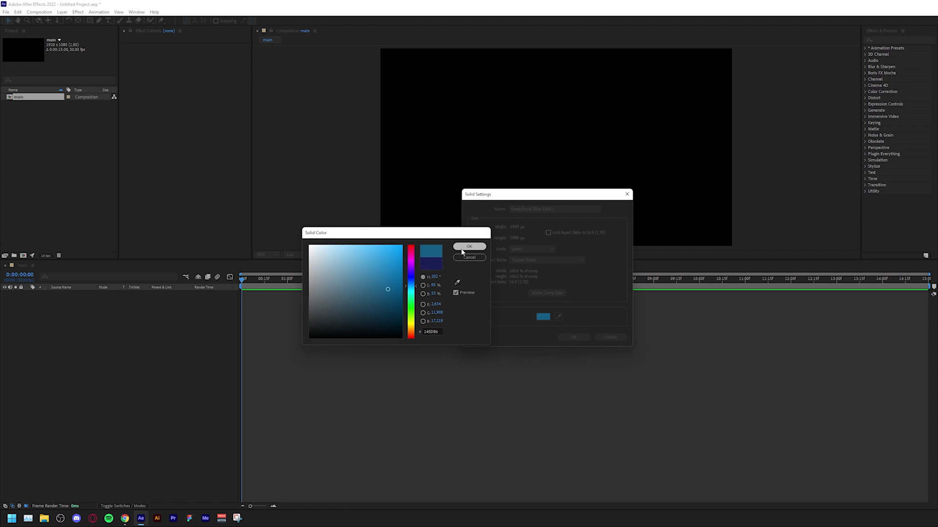
left_click(468, 247)
left_click(574, 337)
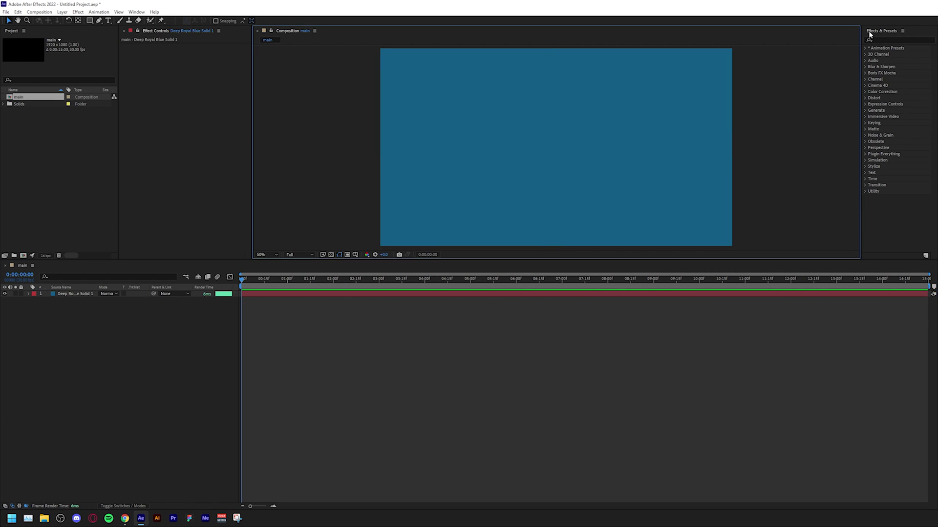
Search Effects & Presets for 'fract' and drop Fractal Noise onto the blue solid.
left_click(876, 34)
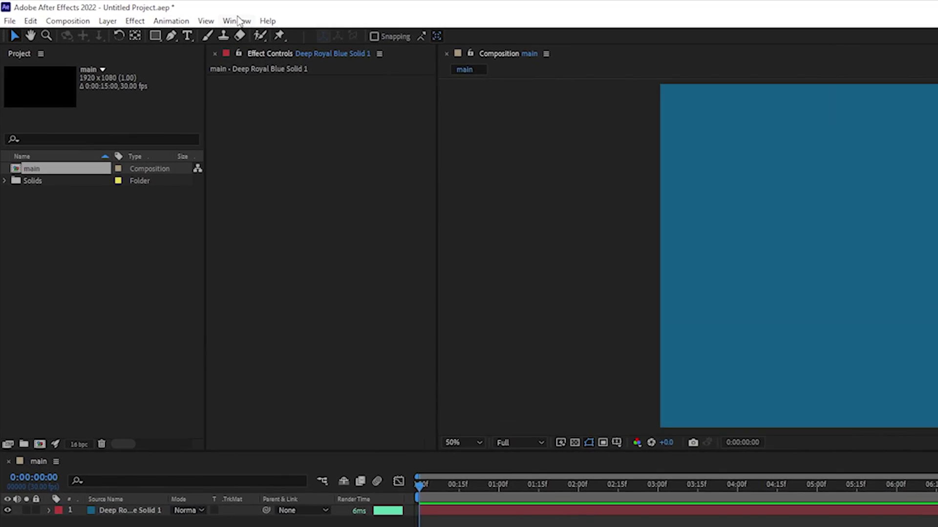
left_click(238, 21)
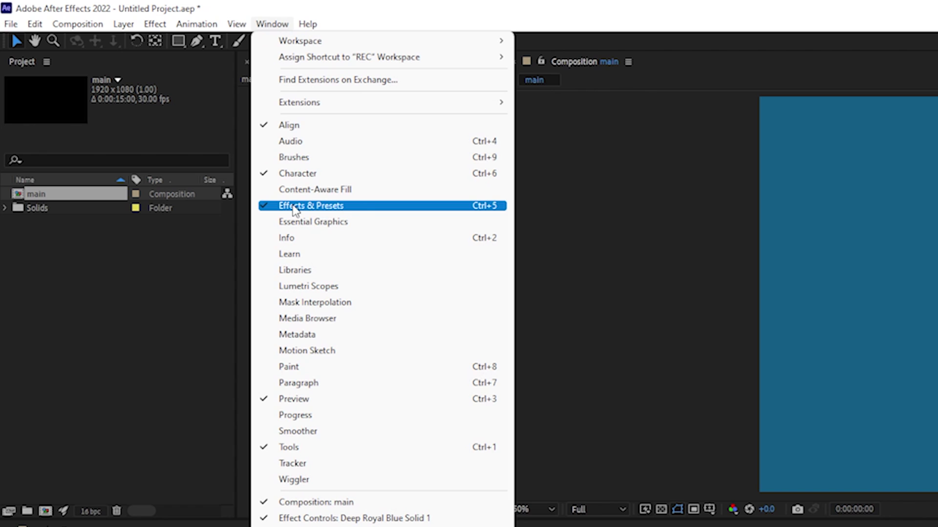
left_click(356, 212)
type("fra")
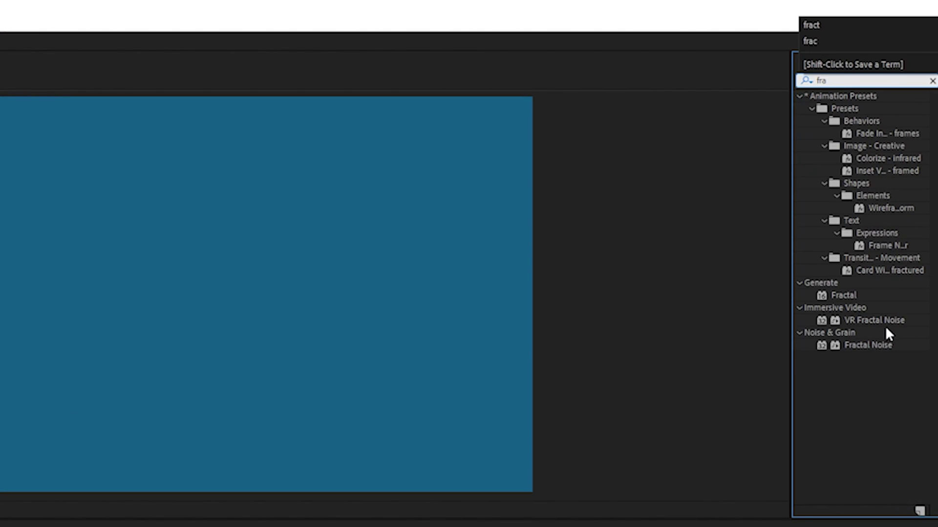
type("ct")
left_click_drag(869, 207, 181, 294)
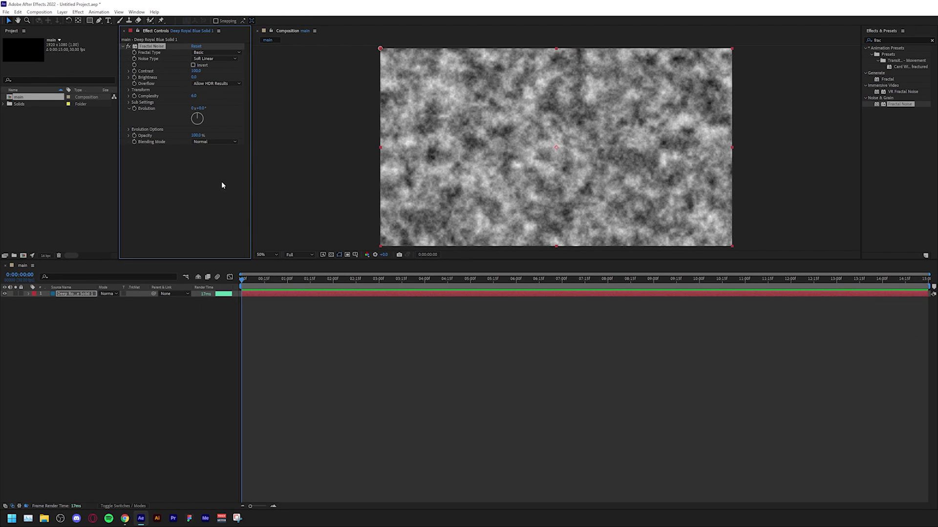
left_click(342, 139)
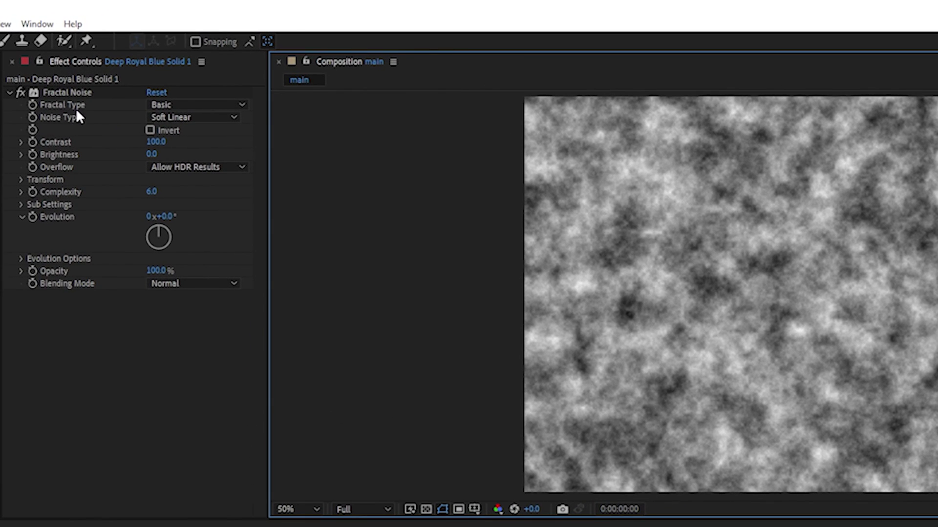
Set Fractal Type to Small Bumps and inspect at 100% and 200% before fitting the view.
left_click(195, 105)
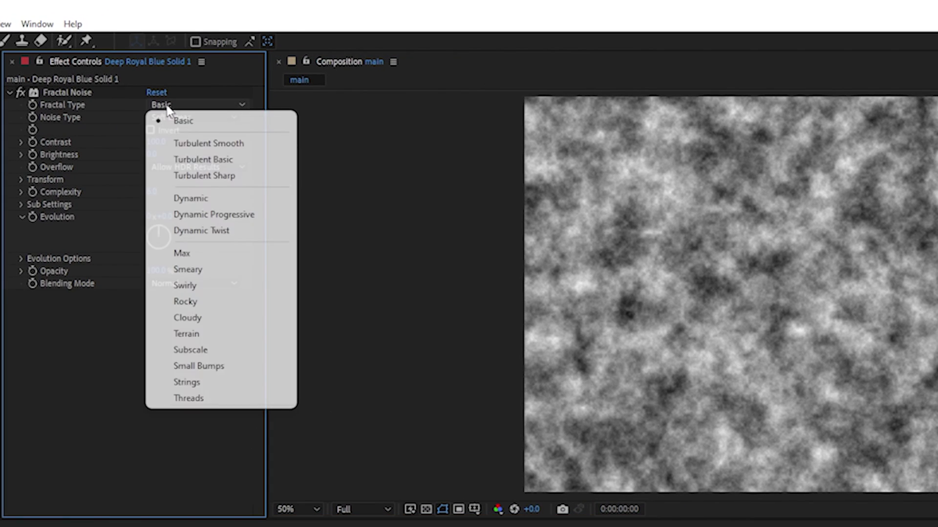
left_click(214, 365)
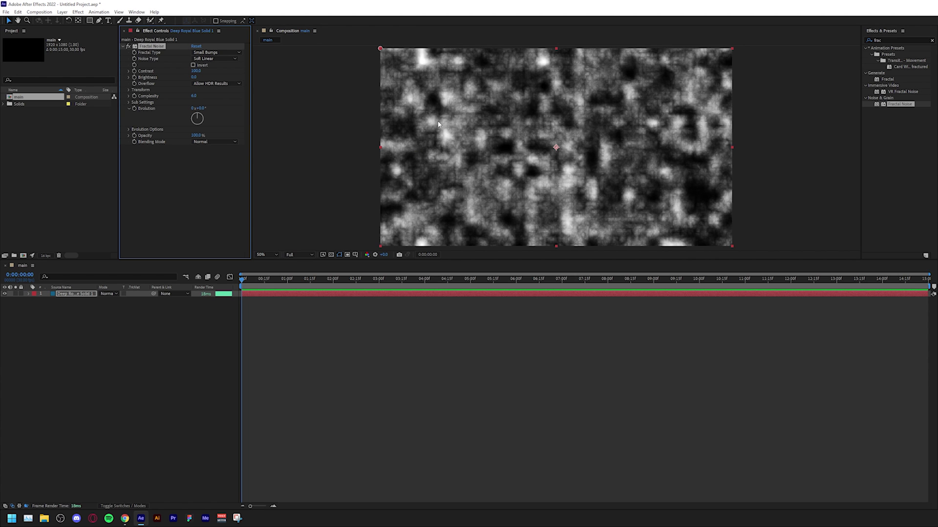
key("period")
key("period")
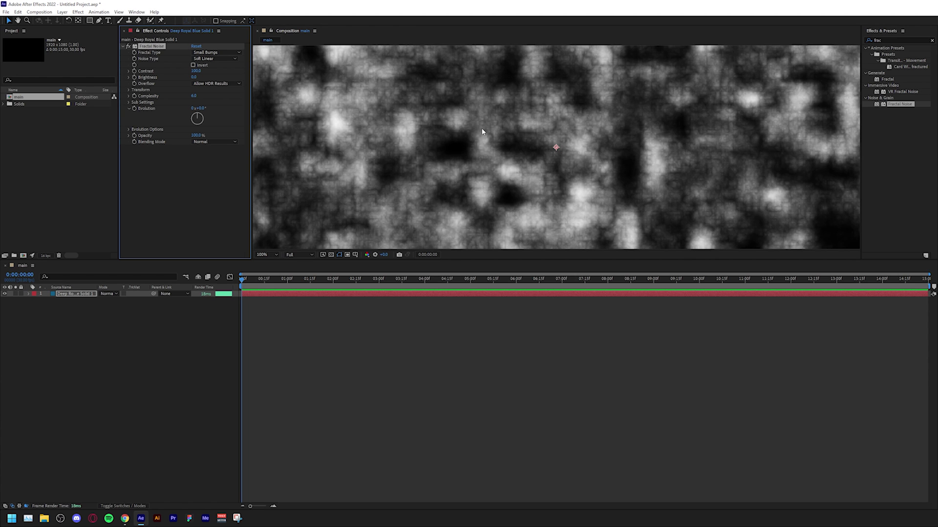
key("period")
key("shift+slash")
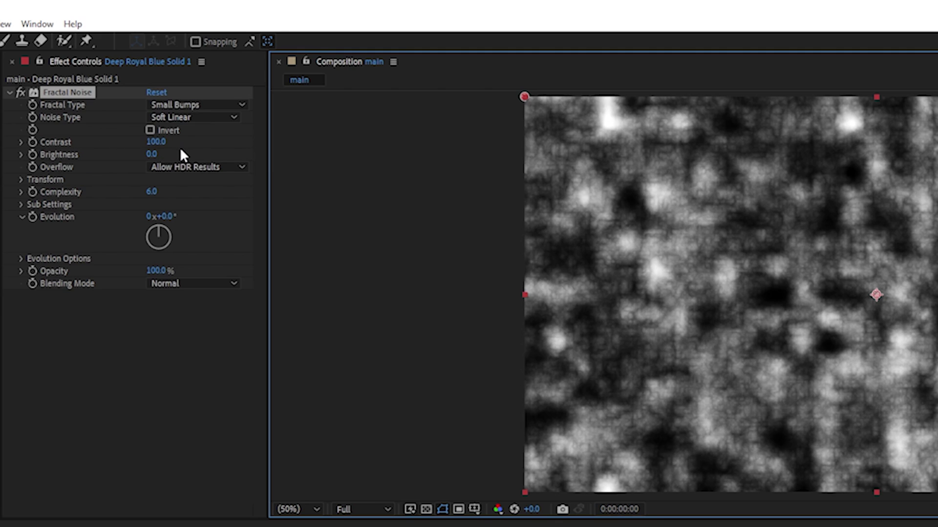
Set Fractal Noise Contrast to 165 and Brightness to -50.
left_click(157, 142)
type("1")
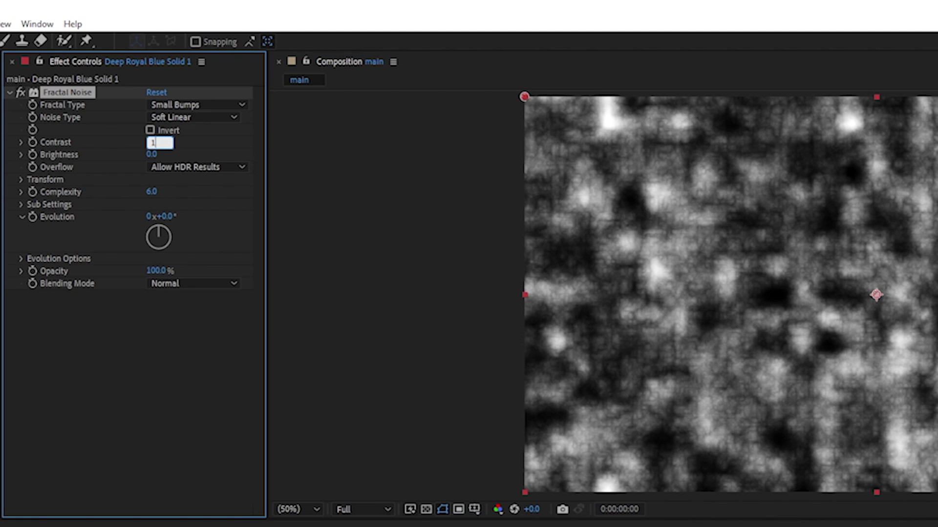
type("65")
key("Return")
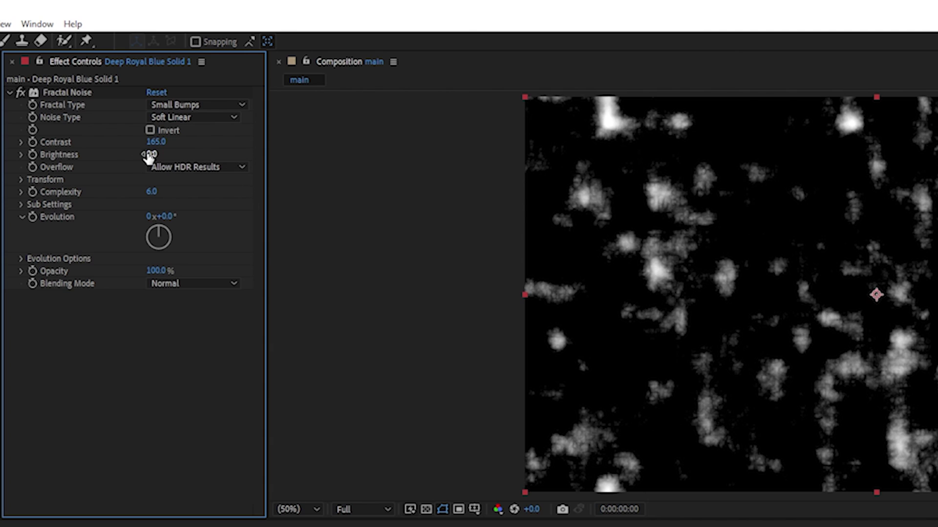
mouse_move(149, 156)
left_mouse_down()
mouse_move(177, 157)
mouse_move(154, 156)
left_mouse_up()
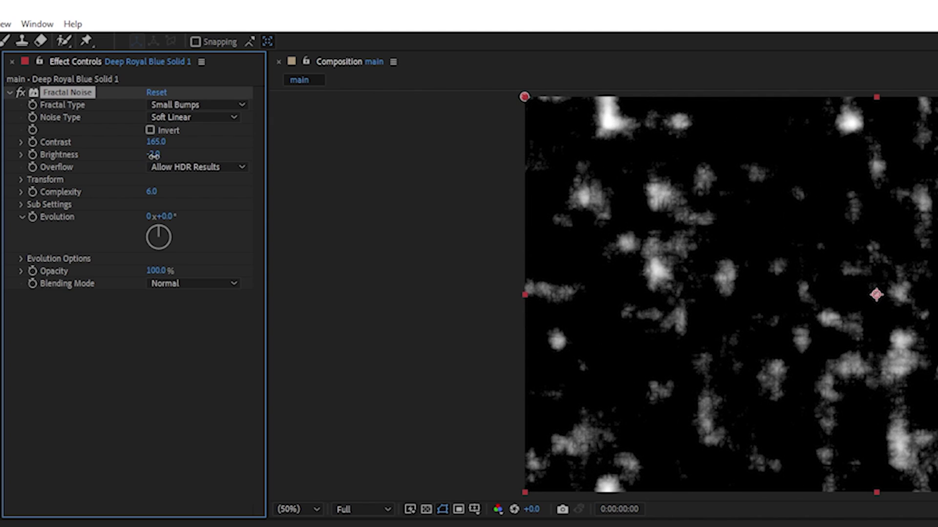
left_click(153, 155)
type("-50")
left_click(887, 251)
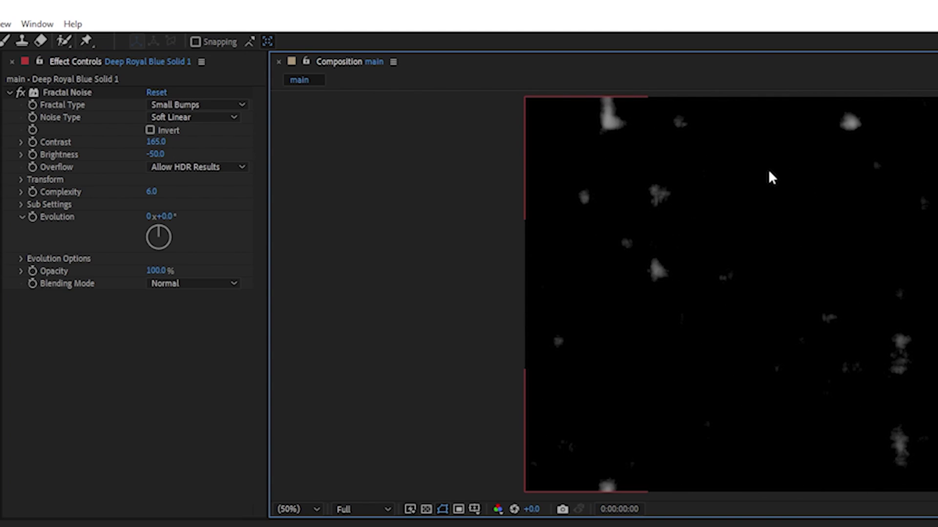
left_click(451, 240)
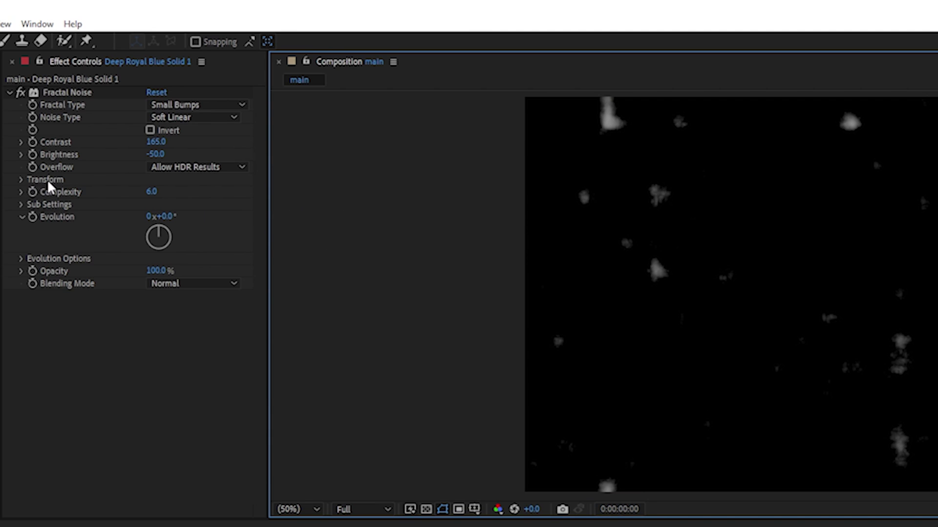
Under the noise Transform settings, set Scale to 5.
left_click(21, 179)
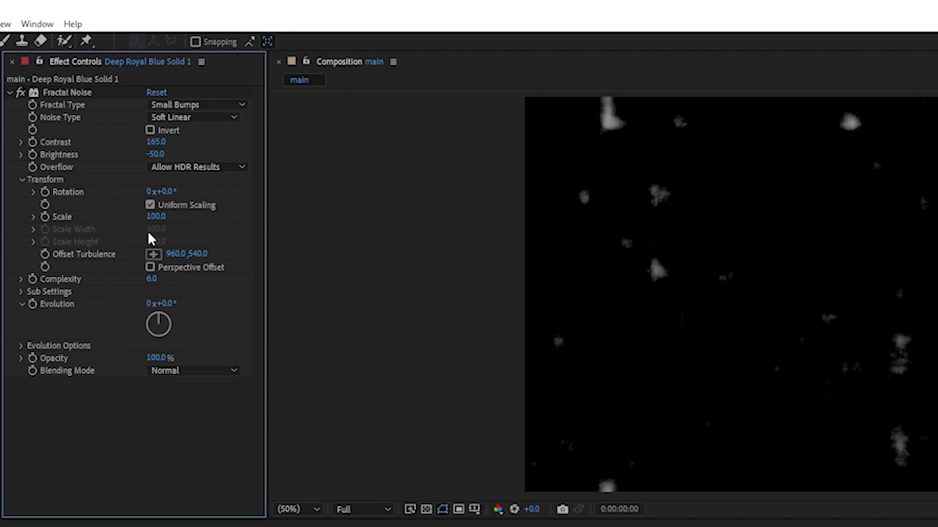
left_click(157, 217)
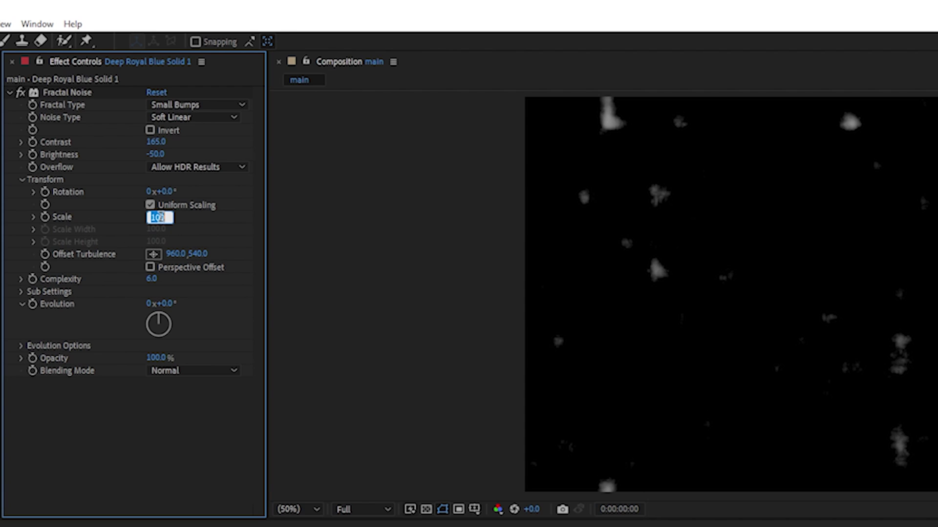
type("5")
key("Return")
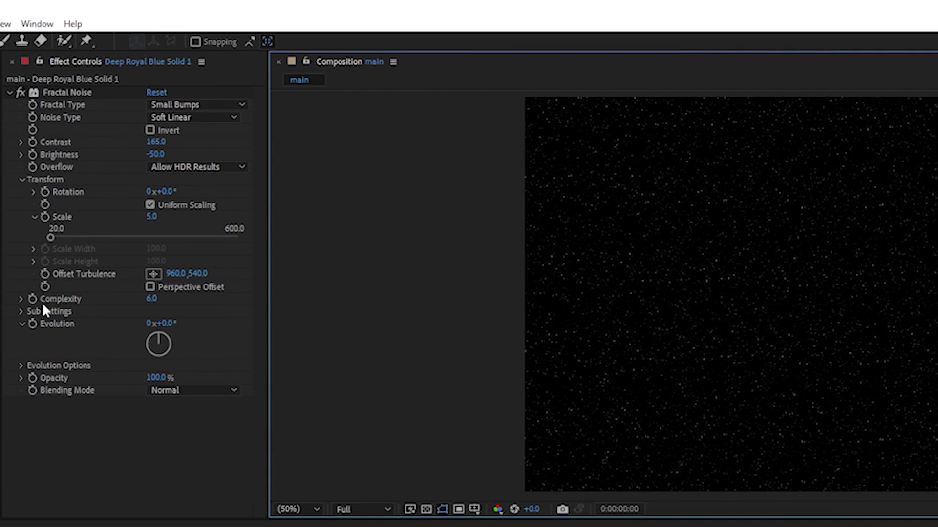
In Sub Settings, set Sub Scaling to 600 and keep Sub Influence at 70%.
left_click(20, 313)
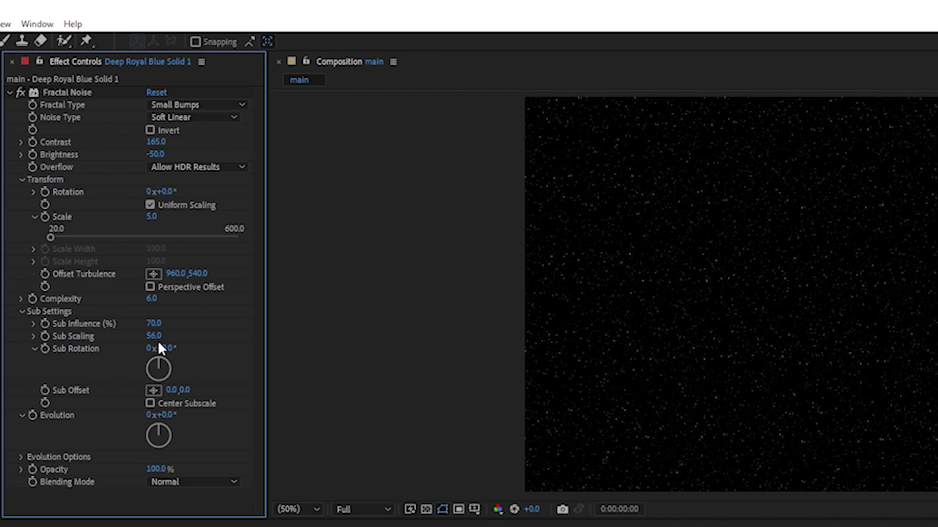
type("600")
key("Return")
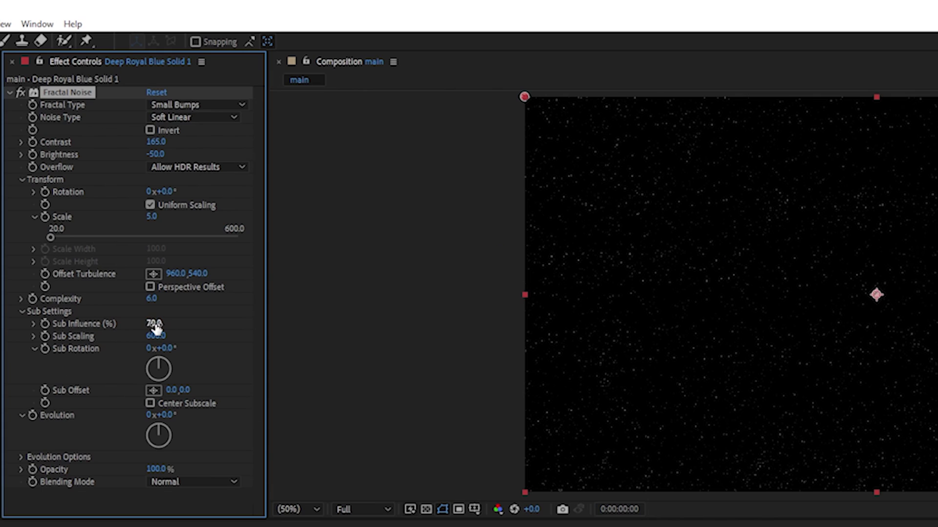
mouse_move(152, 324)
left_mouse_down()
mouse_move(141, 328)
mouse_move(258, 330)
mouse_move(199, 336)
mouse_move(280, 341)
mouse_move(93, 351)
mouse_move(157, 324)
left_mouse_up()
left_click(439, 389)
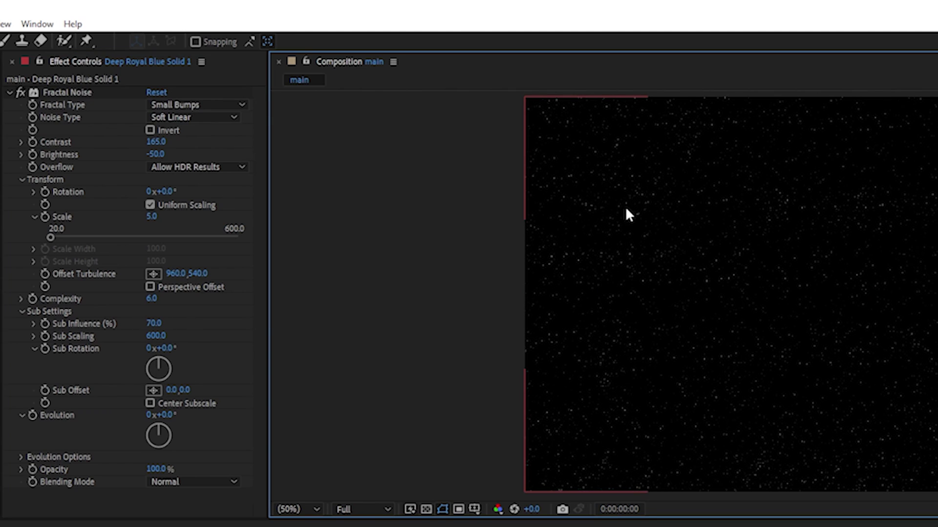
Keyframe Evolution at 0:00 and at 2:00 with 1 revolution, then preview.
left_click(33, 415)
left_click(427, 377)
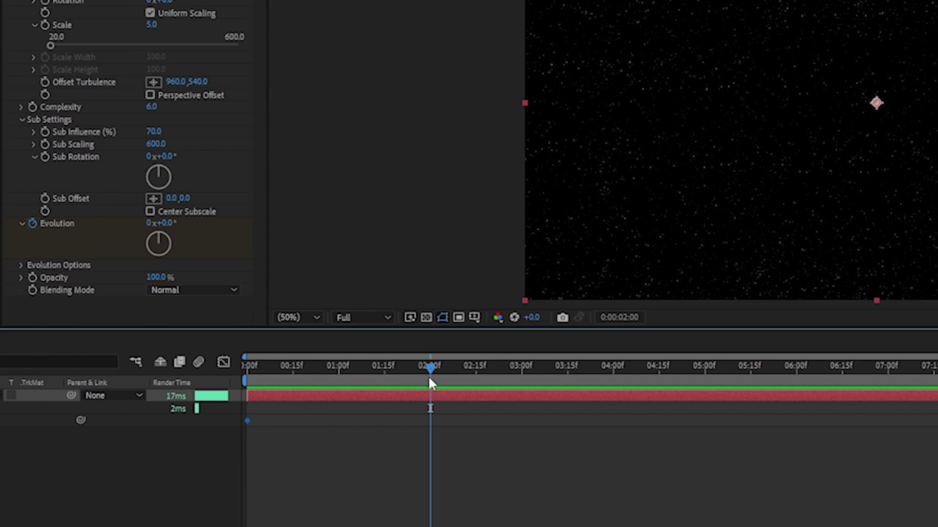
left_click(149, 226)
left_click(218, 374)
key("space")
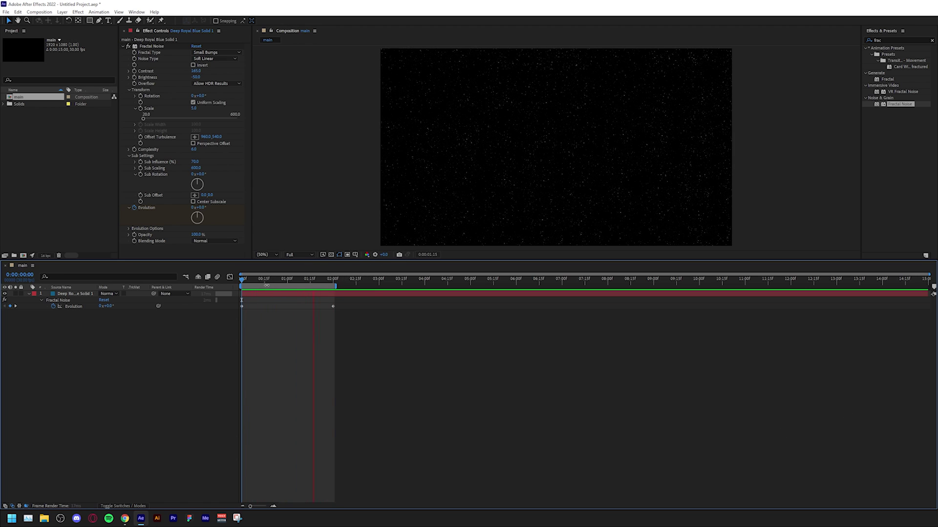
Turn on Cycle Evolution in Evolution Options and preview the loop from the start.
left_click(319, 281)
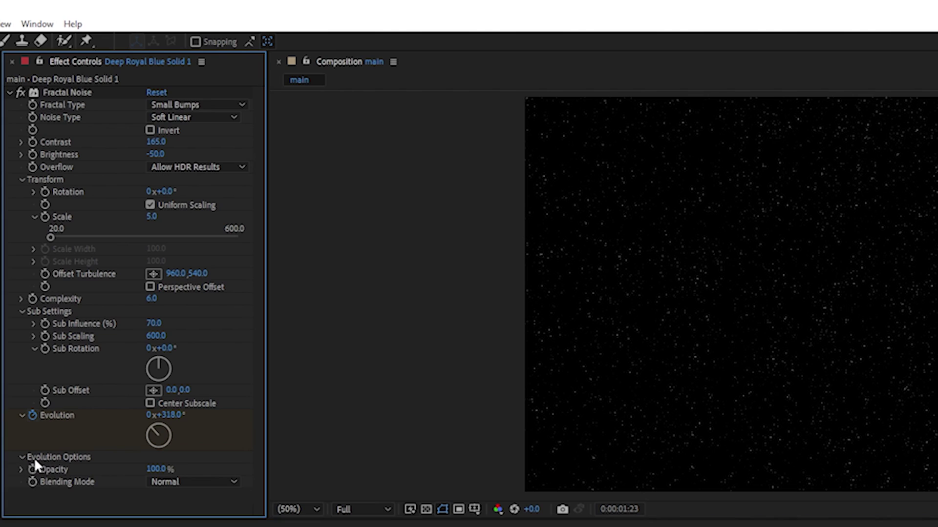
left_click(34, 458)
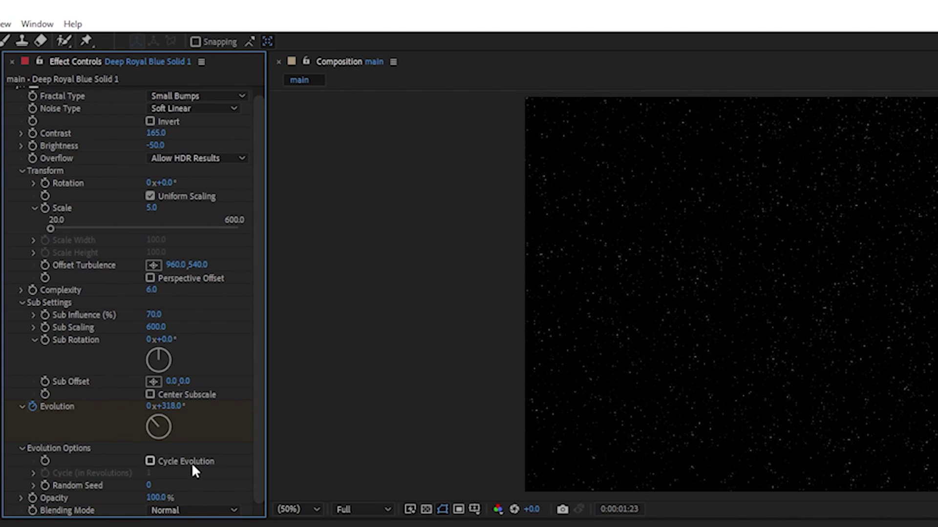
left_click(150, 461)
key("Home")
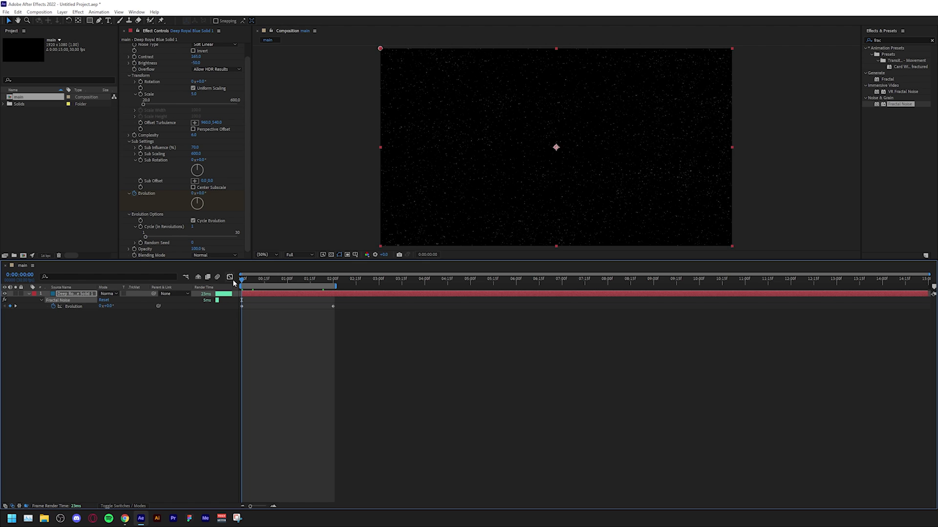
key("space")
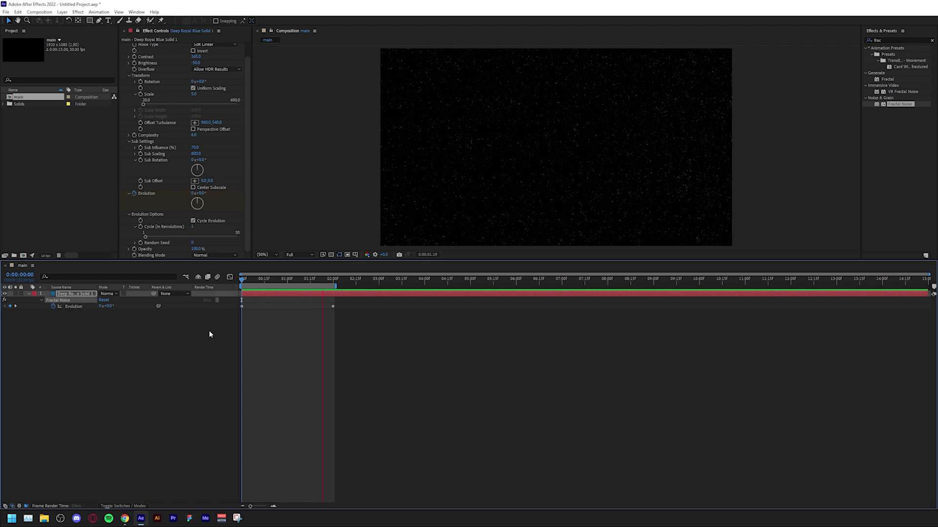
key("space")
left_click(28, 294)
Add a new text layer reading STARS over the starfield.
left_click(107, 322)
right_click(127, 322)
mouse_move(146, 326)
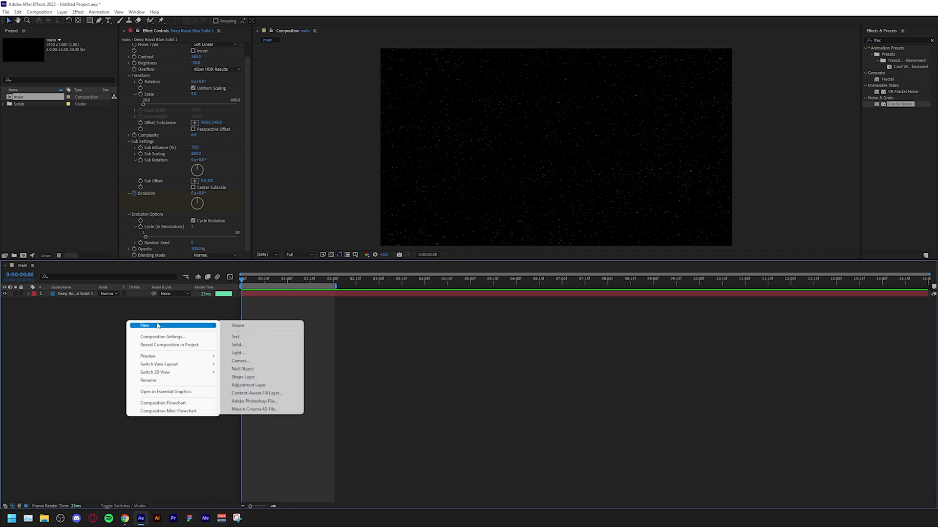
left_click(246, 336)
type("STARS")
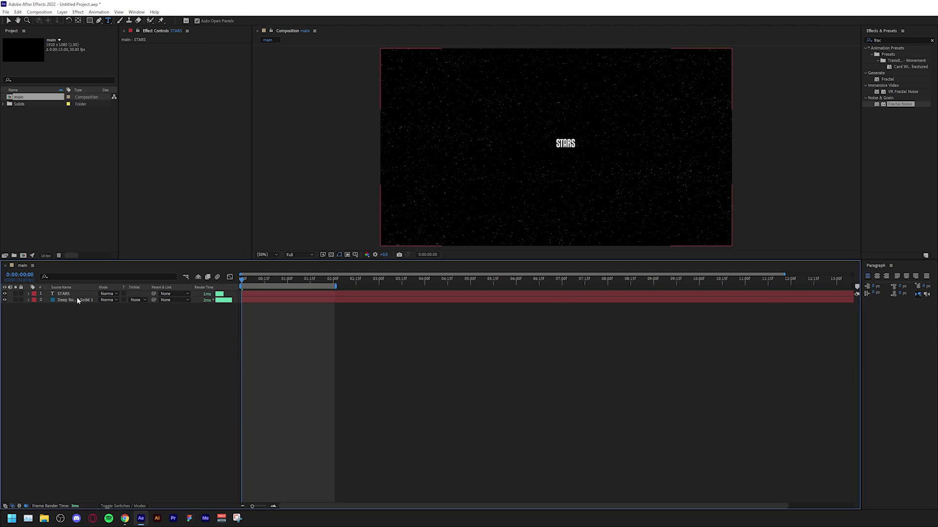
type("s")
Scale the STARS text up to about 573% and preview the composition.
left_click_drag(115, 300, 216, 340)
left_click(217, 340)
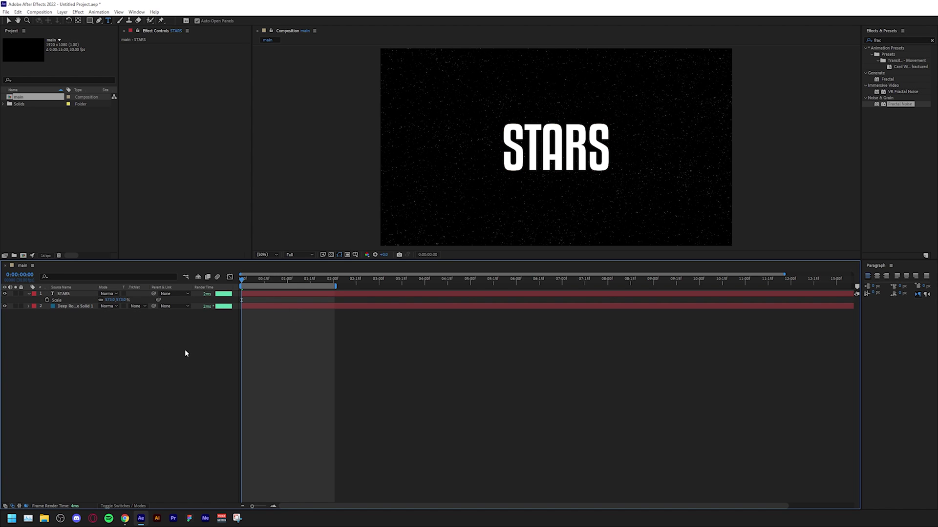
key("space")
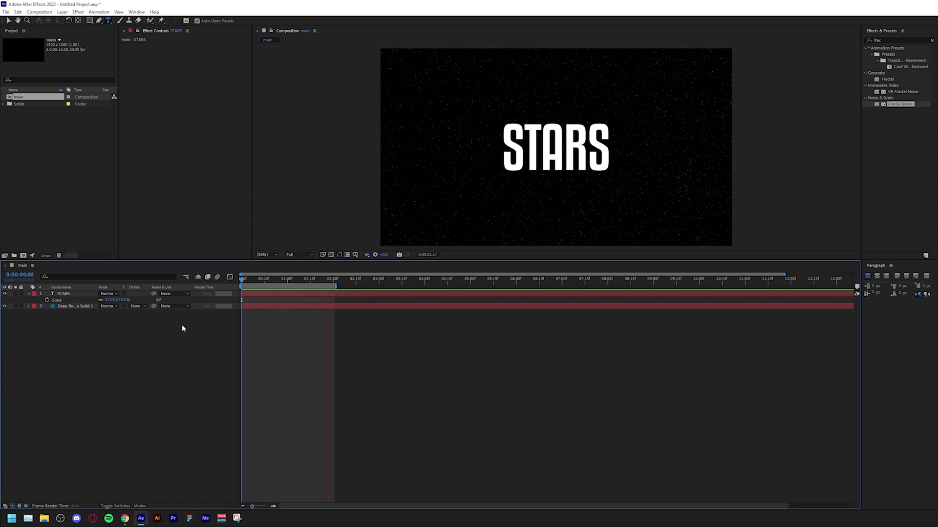